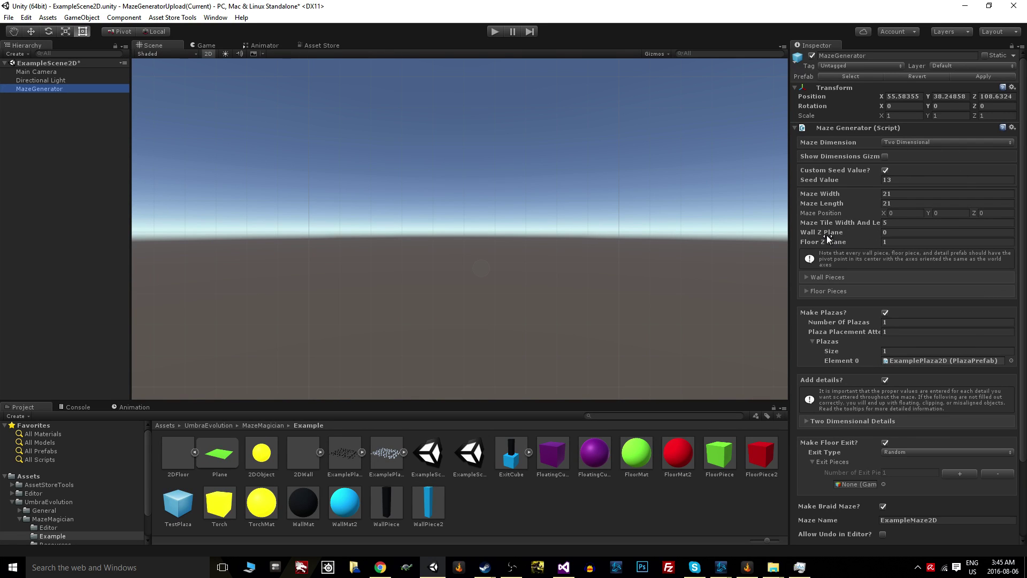
- Switch the maze dimension to three-dimensional, then back to two-dimensional
click(920, 142)
click(914, 162)
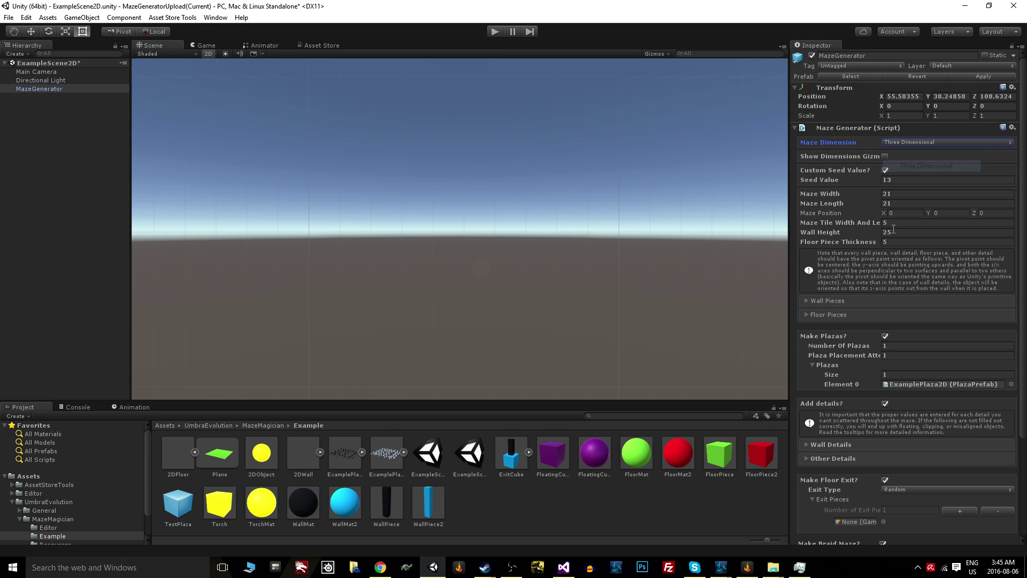
click(910, 142)
click(915, 152)
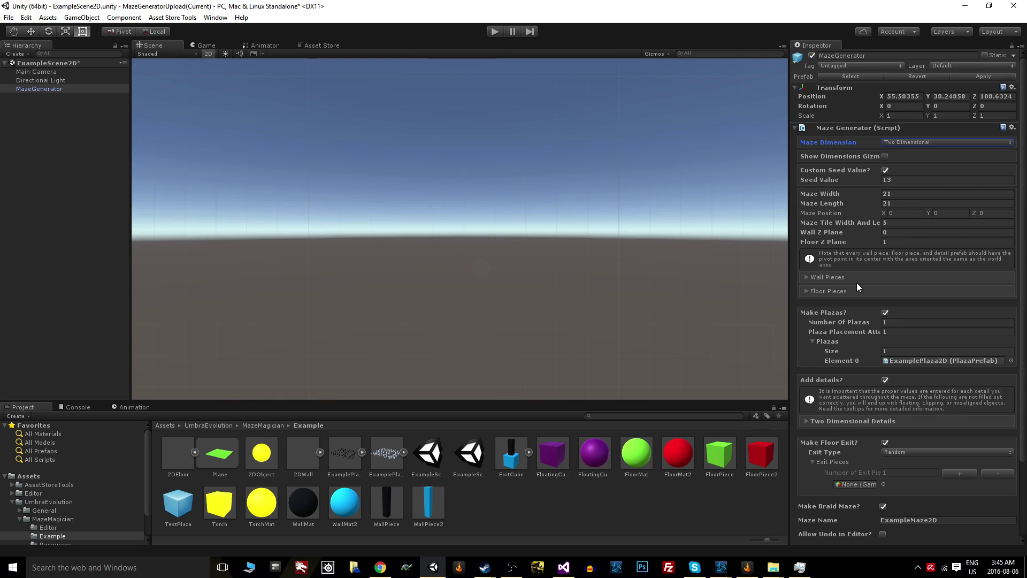
scroll(833, 276, down, 3)
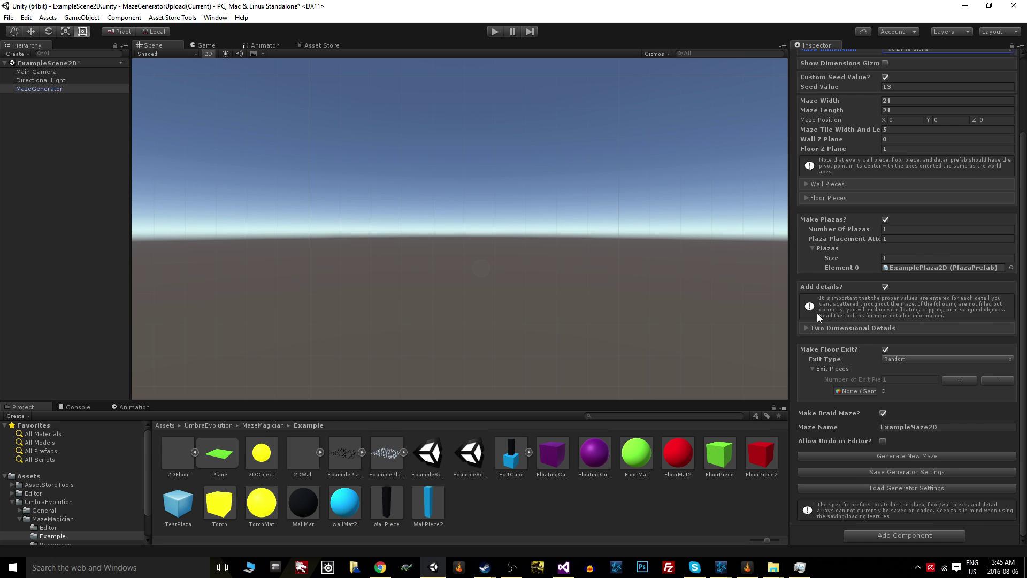
- Expand Two Dimensional Details, generate the maze ExampleMaze2D, and pan to frame it
click(806, 328)
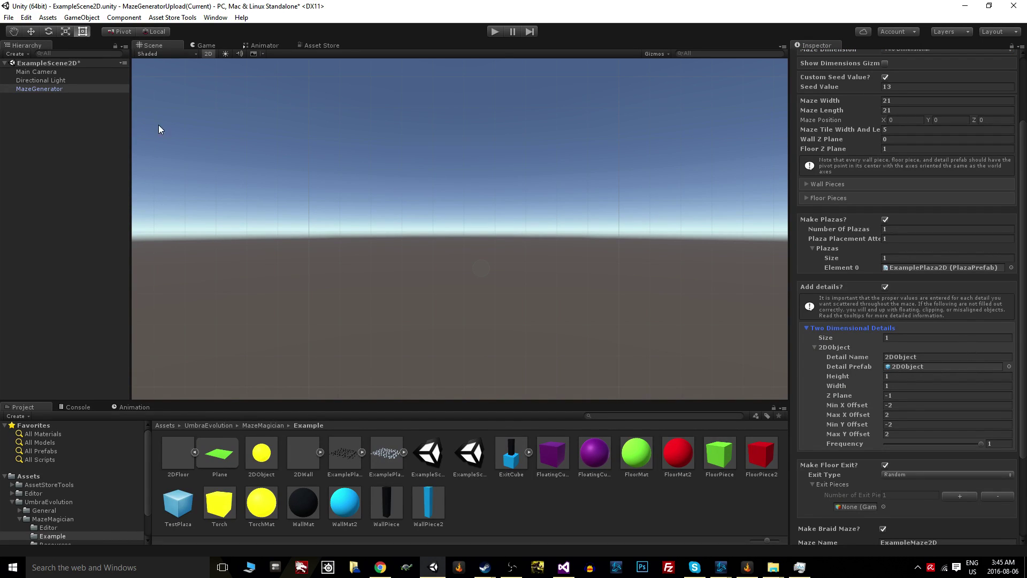
scroll(920, 460, down, 3)
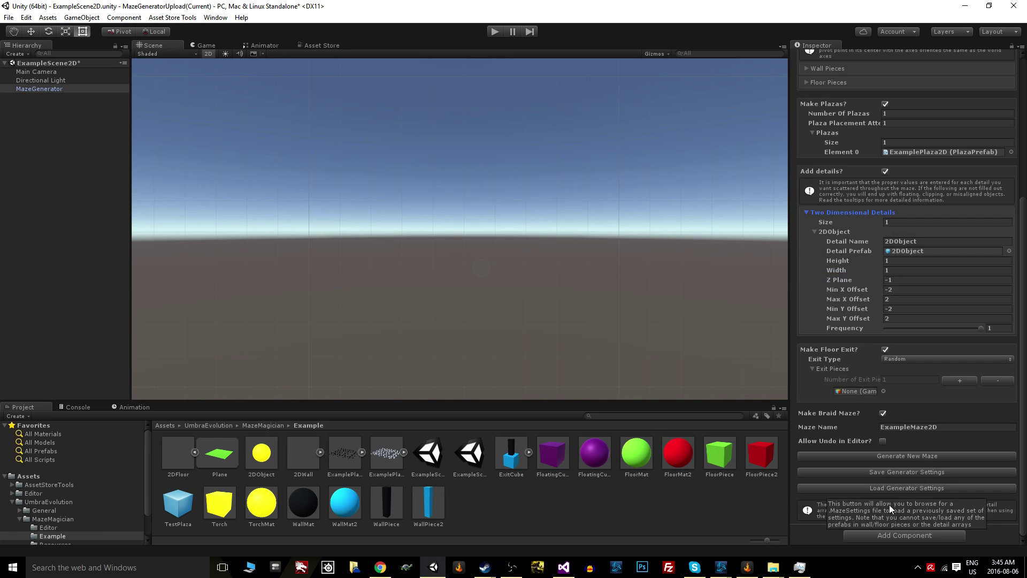
click(893, 455)
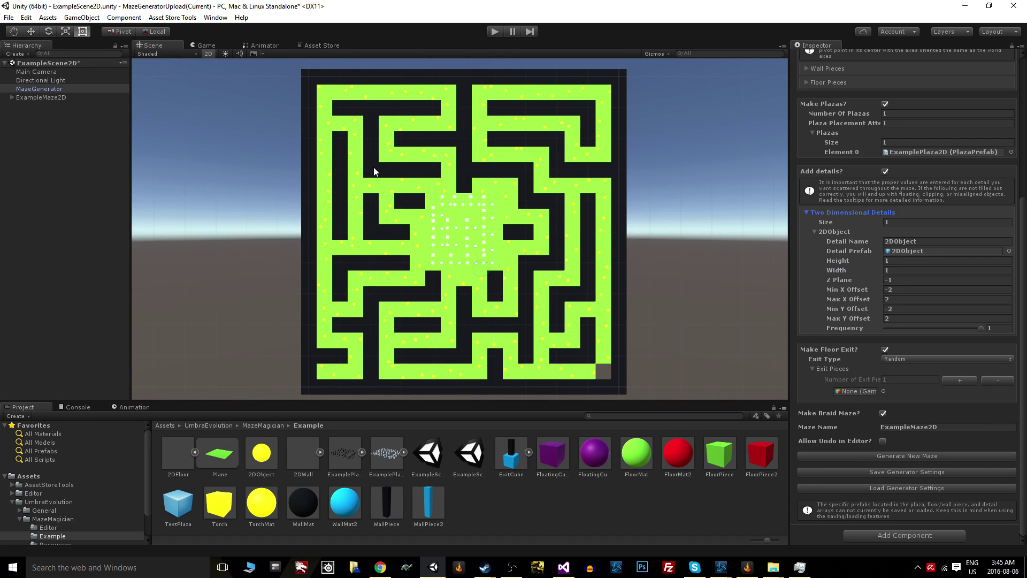
scroll(518, 227, up, 3)
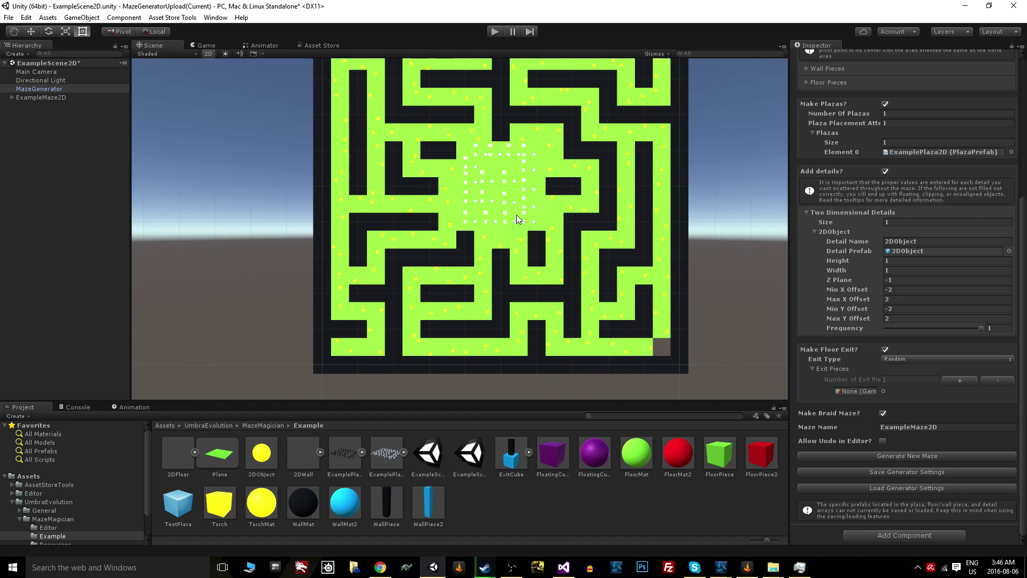
middle_drag(517, 219, 483, 286)
scroll(876, 288, up, 3)
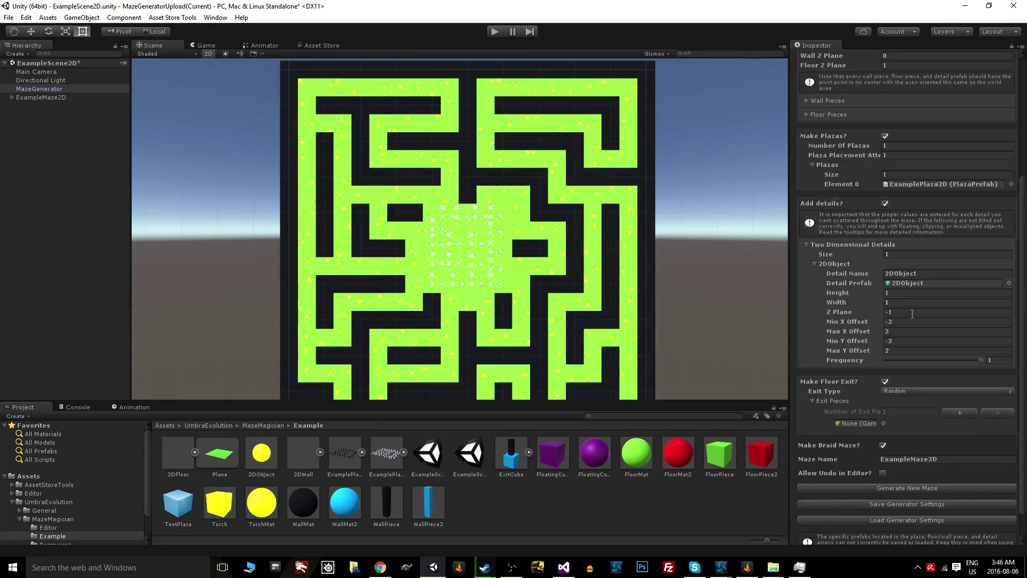
scroll(904, 374, down, 3)
scroll(883, 442, up, 6)
- Turn off the Scene view's 2D mode and orbit close to the maze walls
click(207, 53)
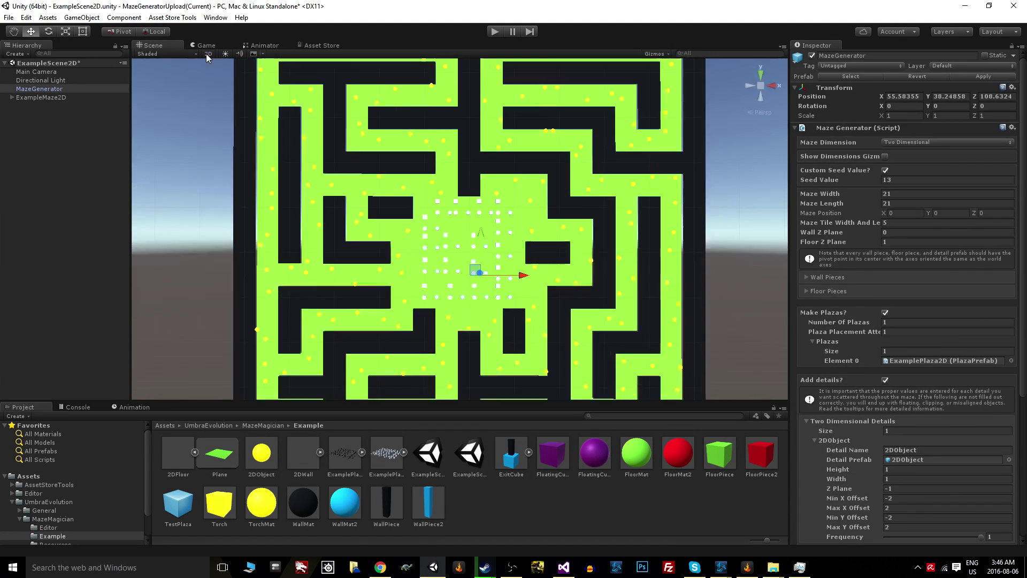
right_drag(541, 285, 328, 229)
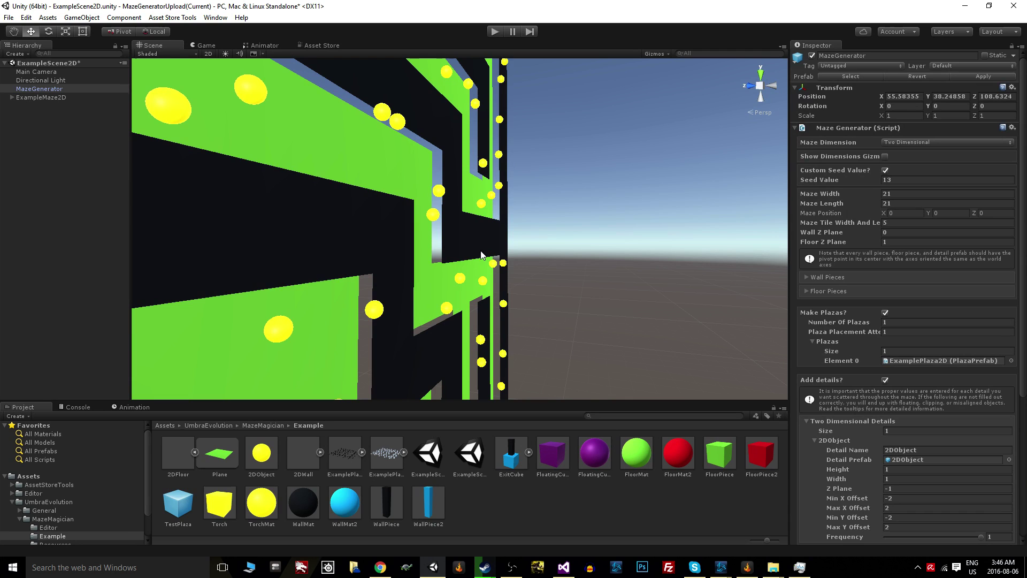
scroll(438, 274, up, 5)
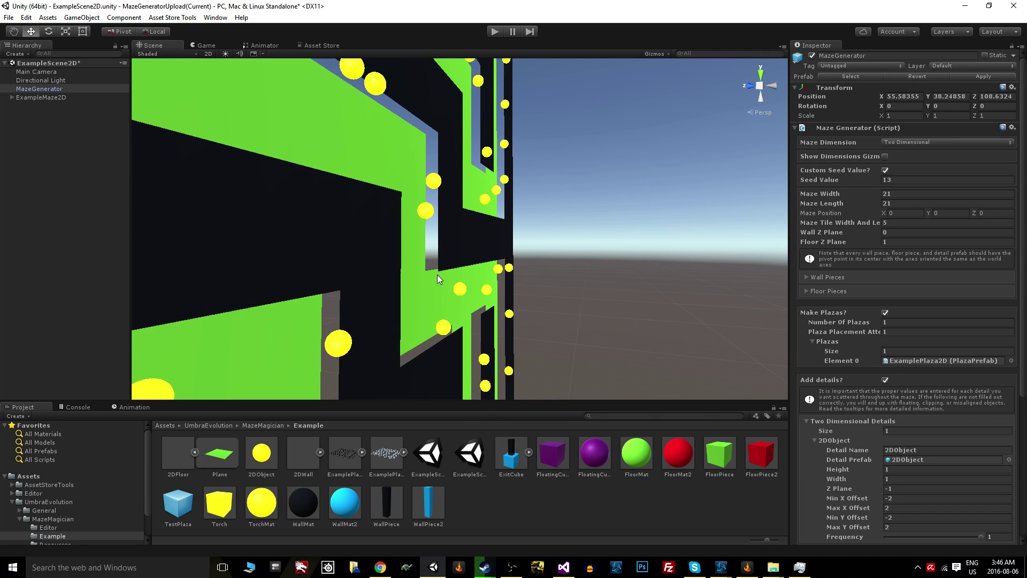
middle_drag(435, 287, 447, 336)
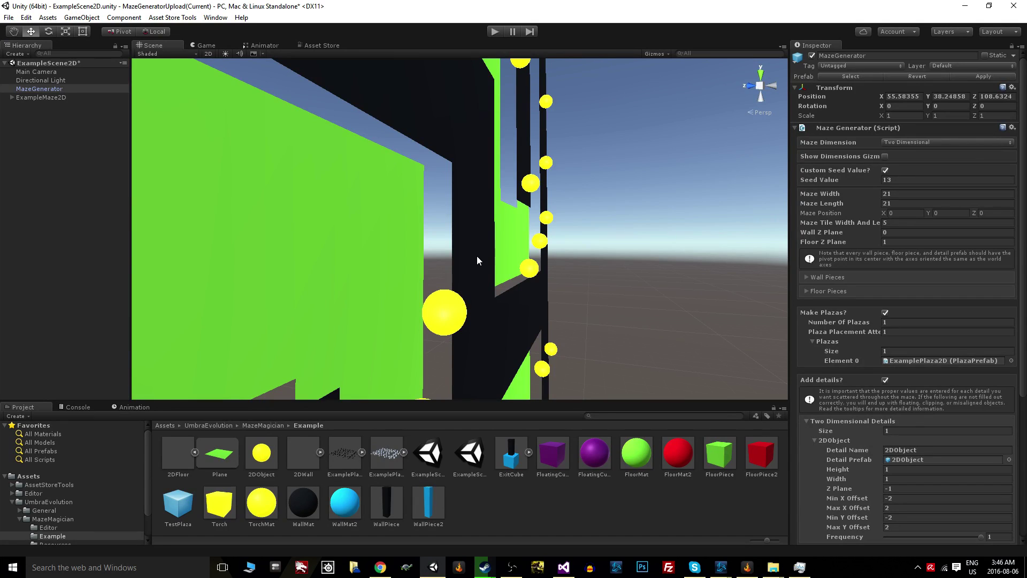
- Select a black wall and a yellow detail sphere, view the whole maze, then deselect
click(466, 215)
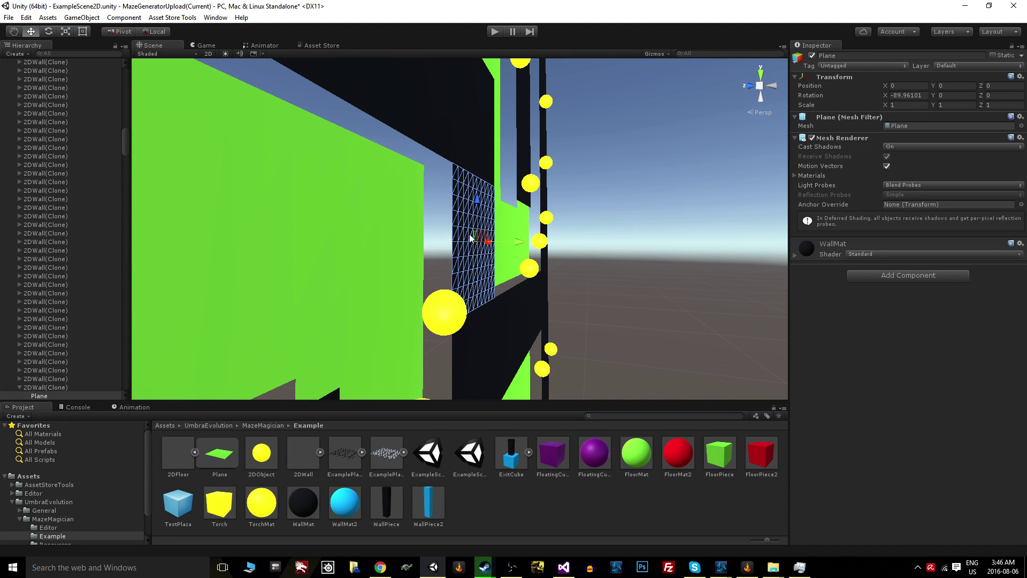
click(451, 309)
alt+drag(451, 309, 422, 223)
scroll(434, 218, down, 5)
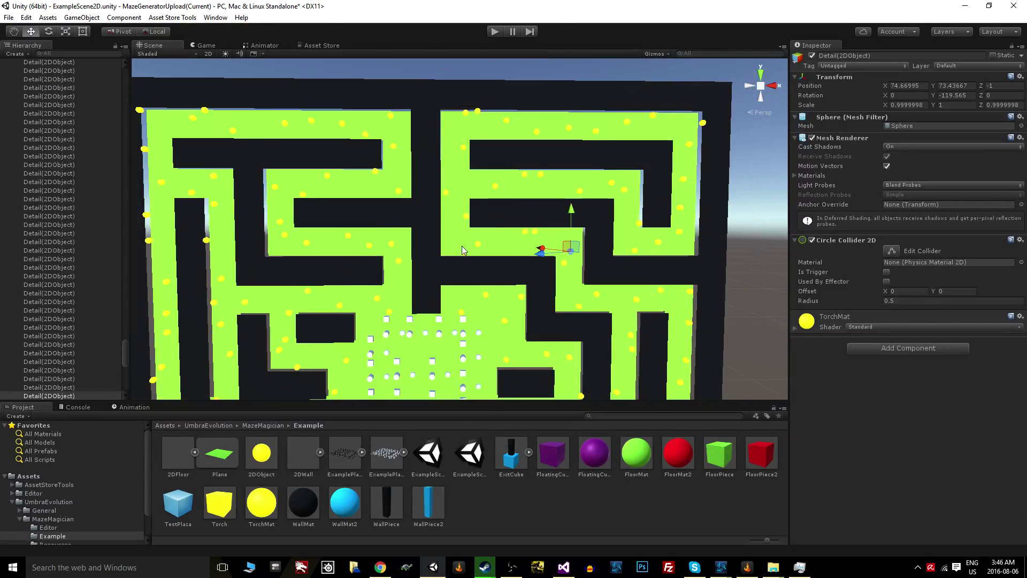
middle_drag(461, 246, 443, 225)
scroll(443, 224, down, 2)
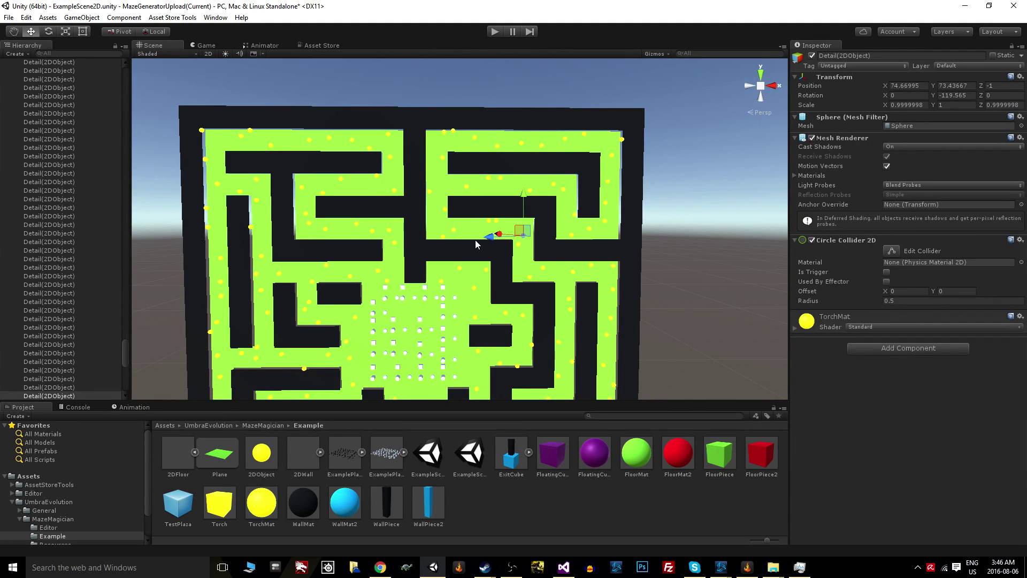
scroll(488, 242, up, 2)
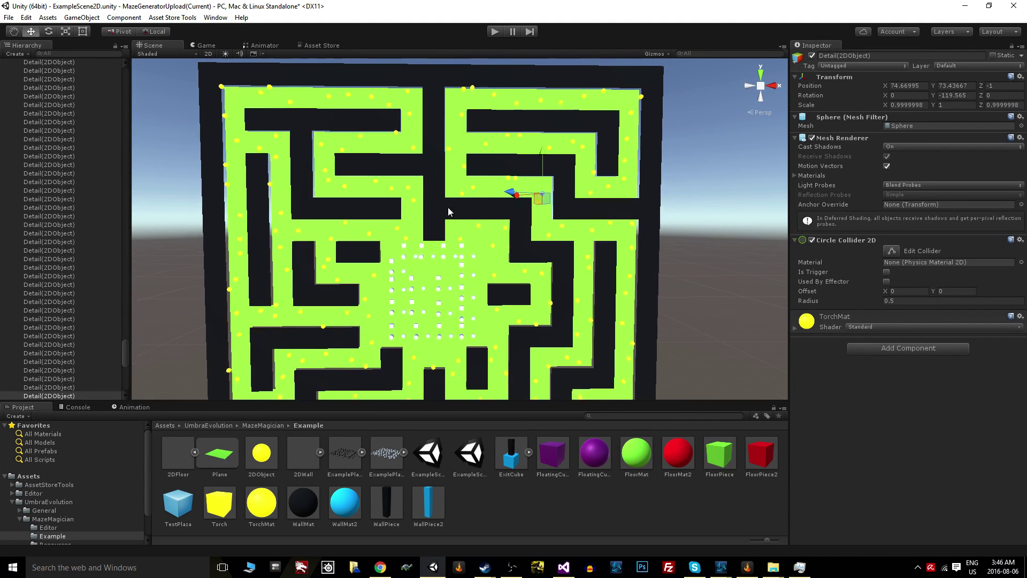
click(734, 199)
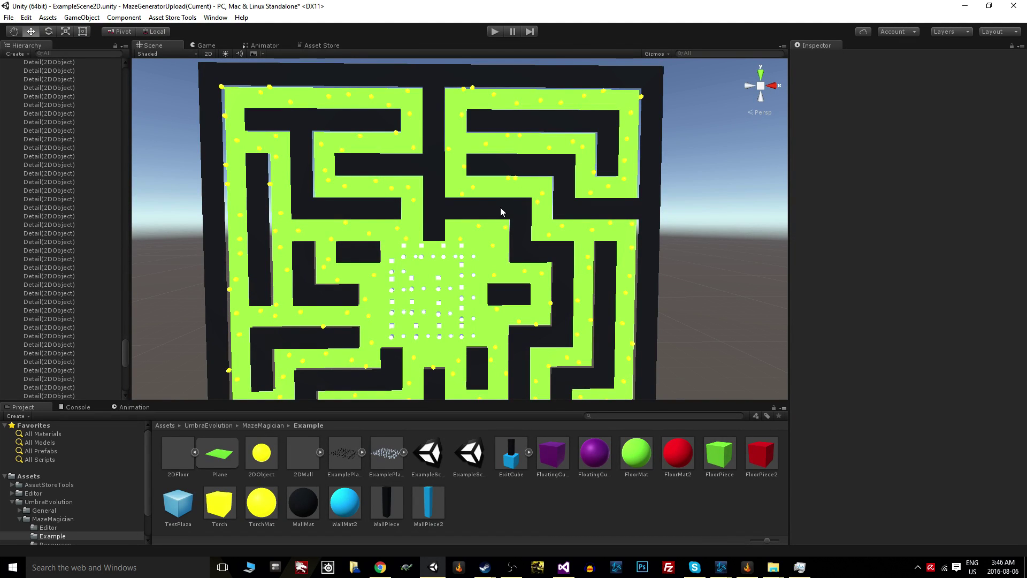
scroll(499, 207, up, 2)
- Inspect the ExamplePlaza and ExamplePlaza2D prefabs' plaza settings
click(386, 452)
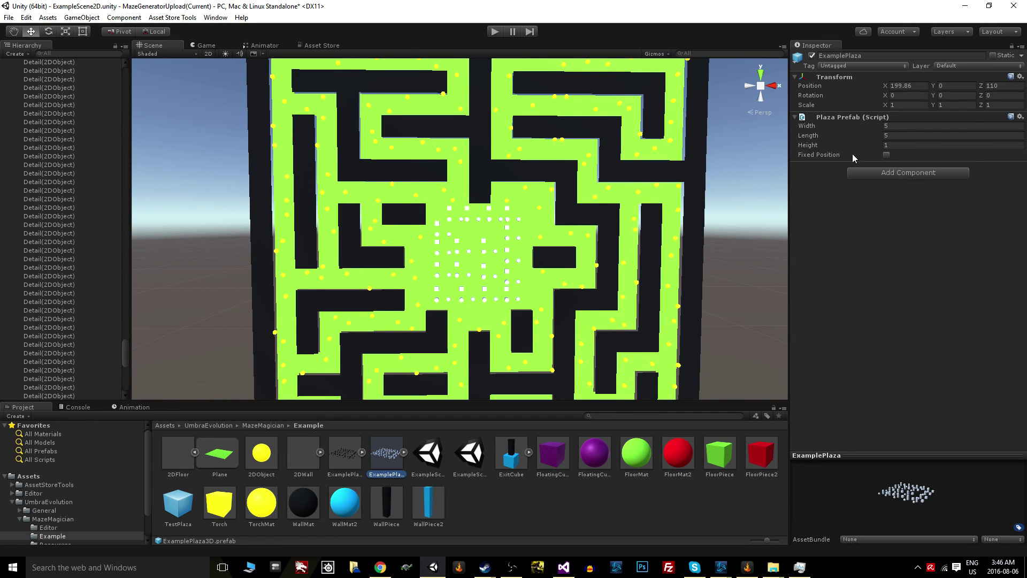
click(332, 452)
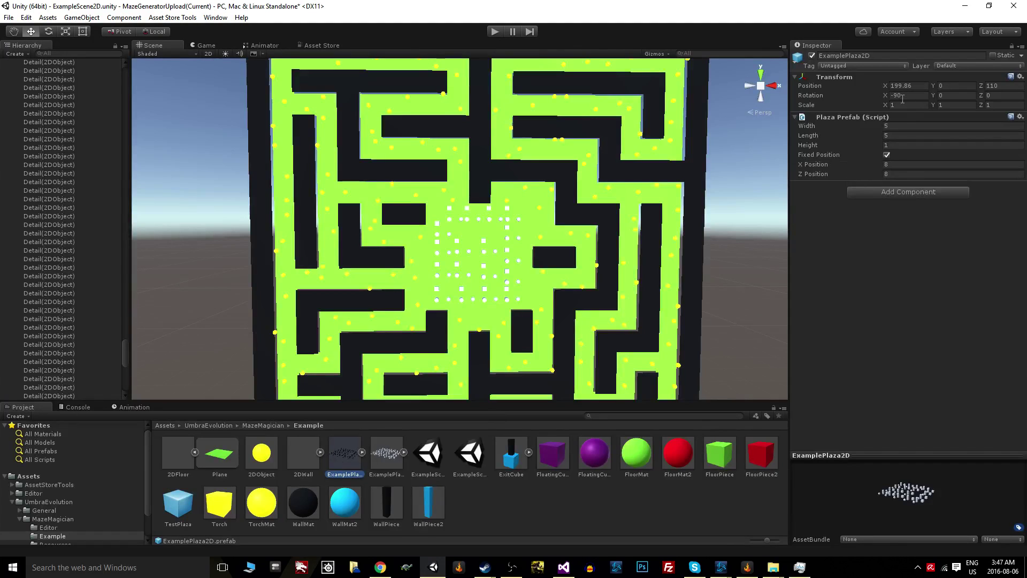
right_drag(406, 278, 483, 271)
scroll(114, 250, down, 1)
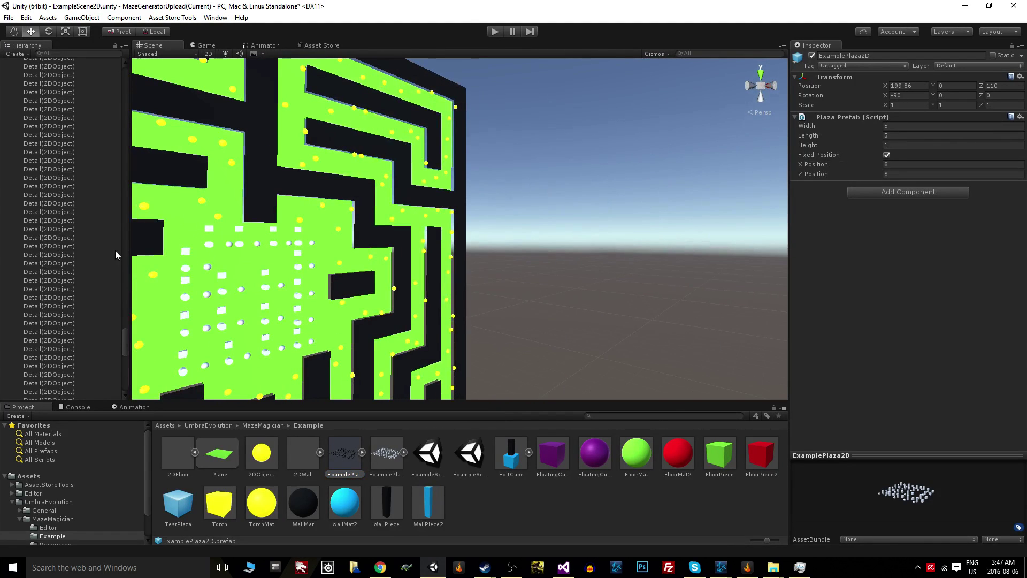
- Select ExamplePlaza2D(Clone), frame it with F, and view the maze top-down in 2D
mouse_move(123, 338)
mouse_down()
mouse_move(116, 104)
mouse_move(133, 56)
mouse_up()
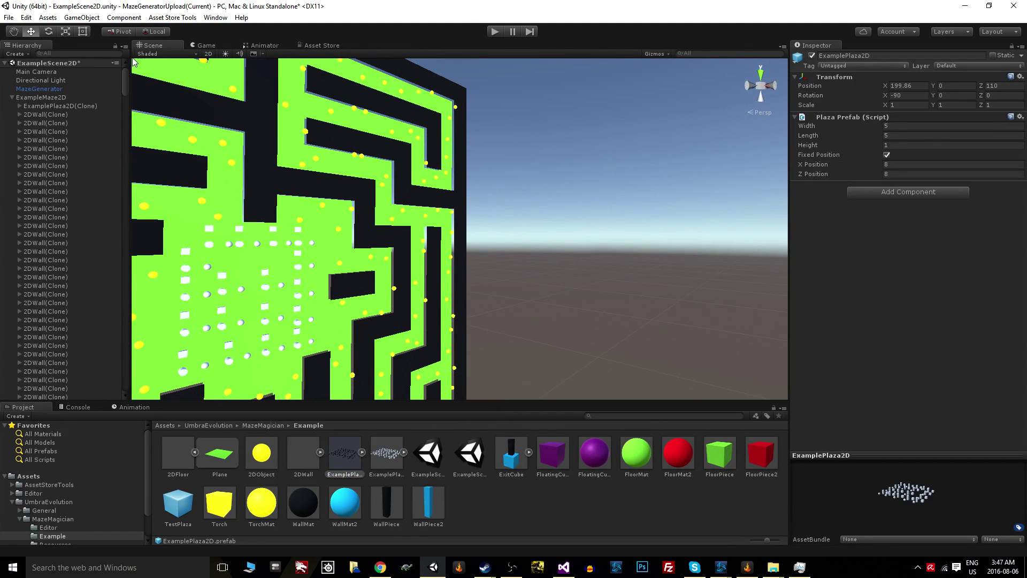
click(45, 105)
key(f)
right_drag(321, 235, 243, 79)
click(208, 54)
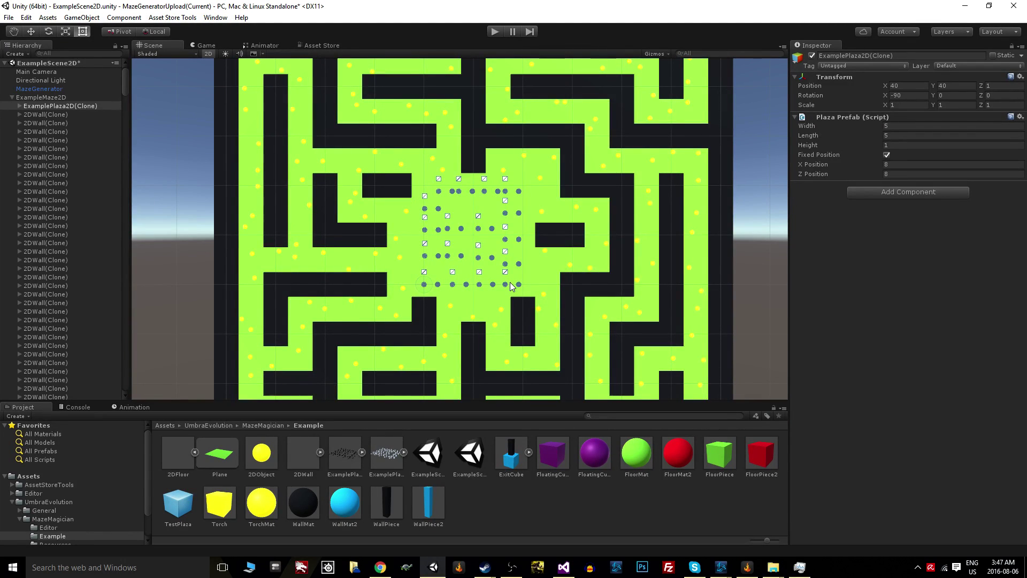
- Preview the maze in the Game view, then return to the Scene view
click(208, 53)
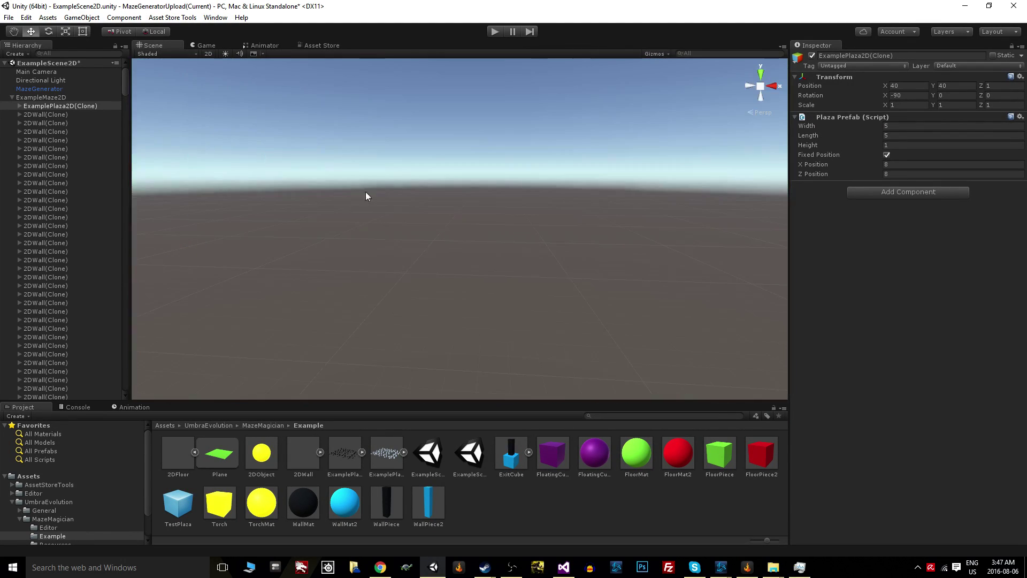
click(206, 47)
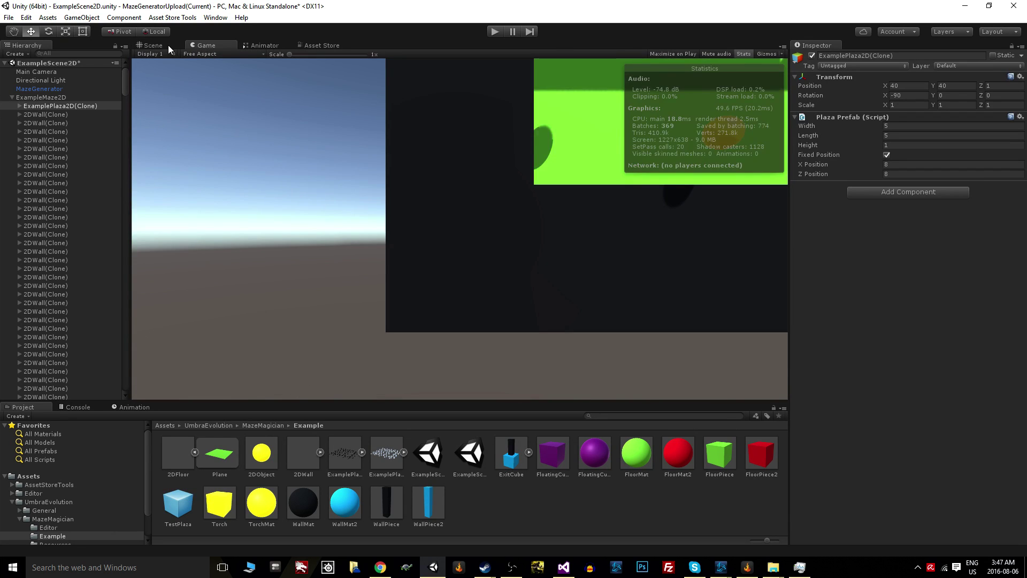
click(150, 45)
- Restore the flat 2D maze view, recentre it, and select MazeGenerator in the Hierarchy
click(208, 53)
middle_drag(396, 183, 439, 252)
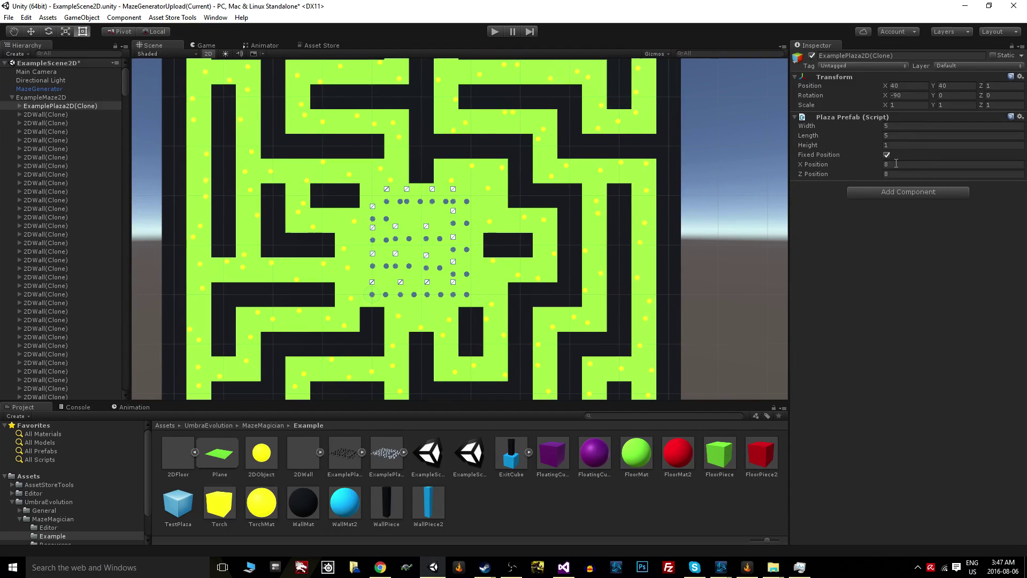
middle_drag(383, 204, 419, 295)
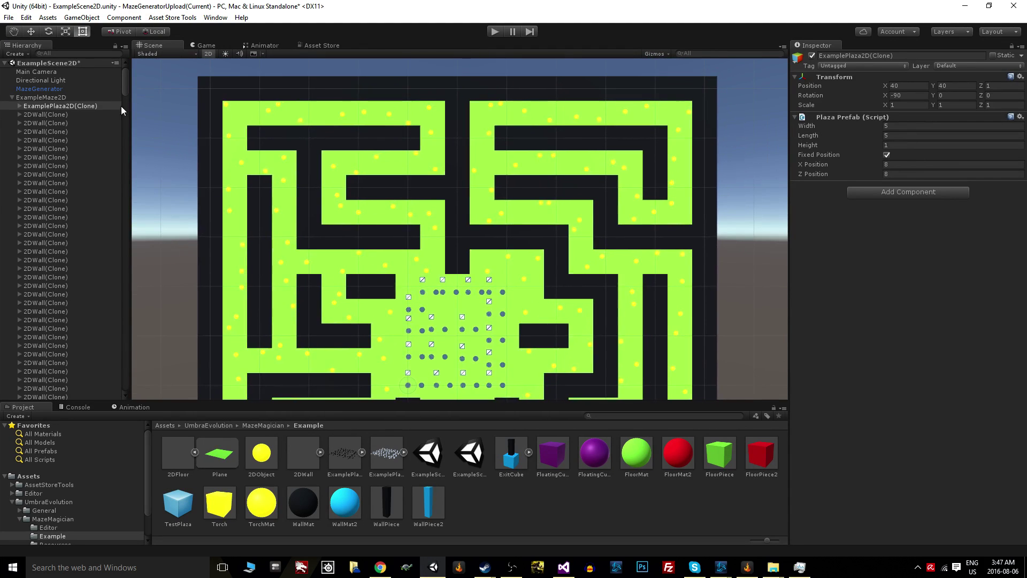
click(62, 98)
click(39, 88)
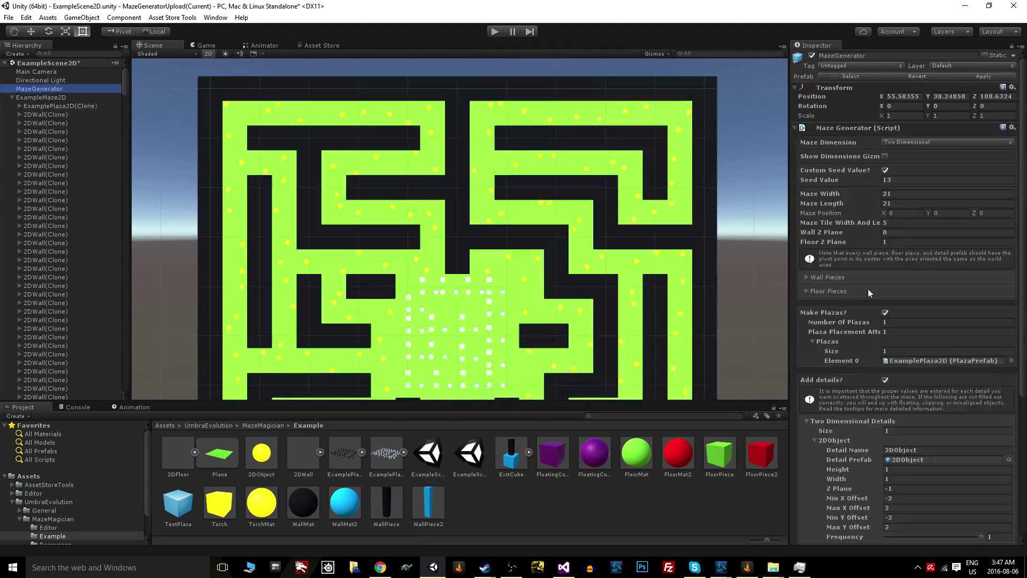
scroll(910, 333, down, 5)
scroll(573, 241, down, 2)
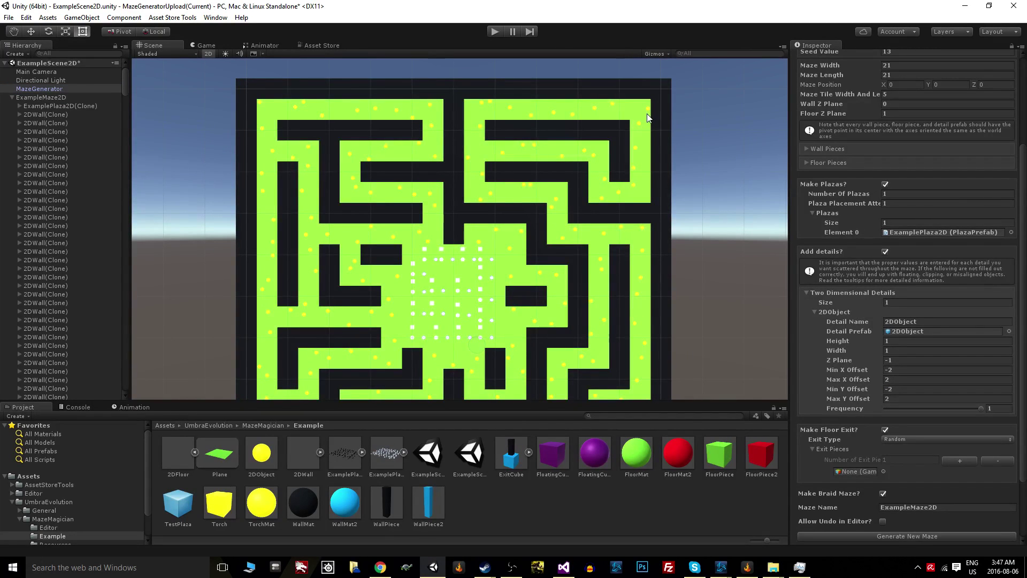
middle_drag(450, 264, 451, 219)
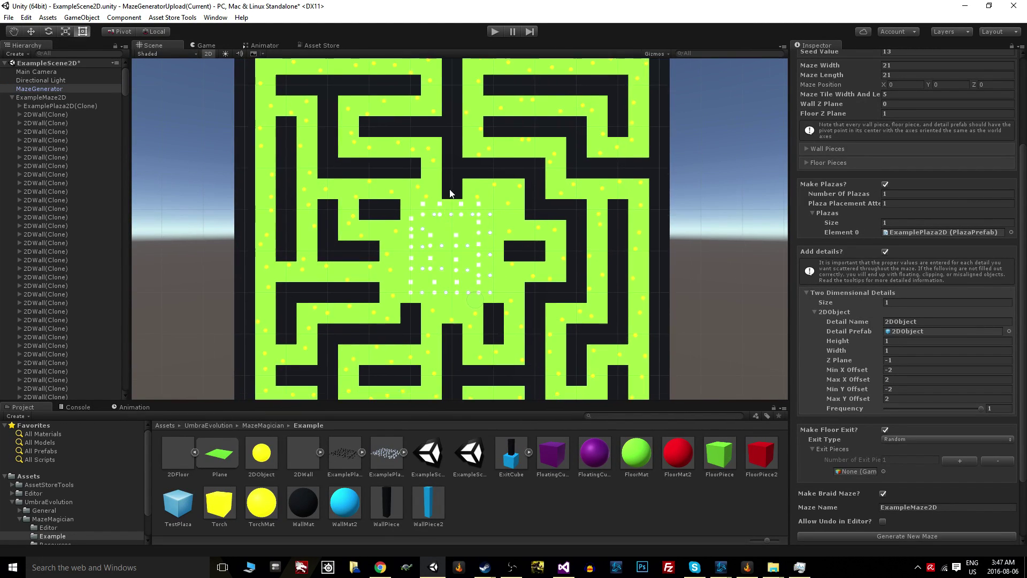
scroll(454, 184, down, 1)
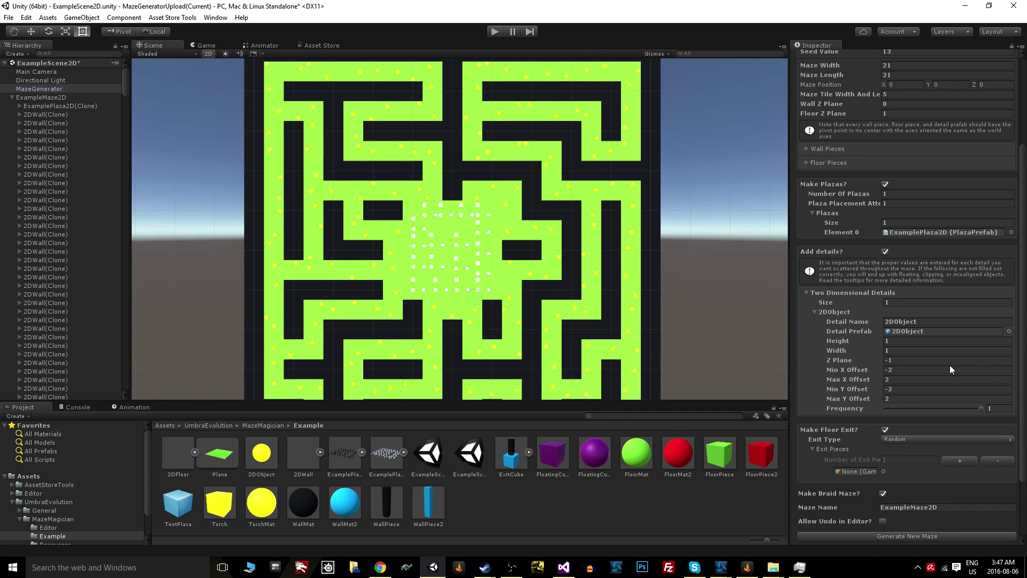
scroll(942, 396, up, 2)
scroll(938, 401, up, 5)
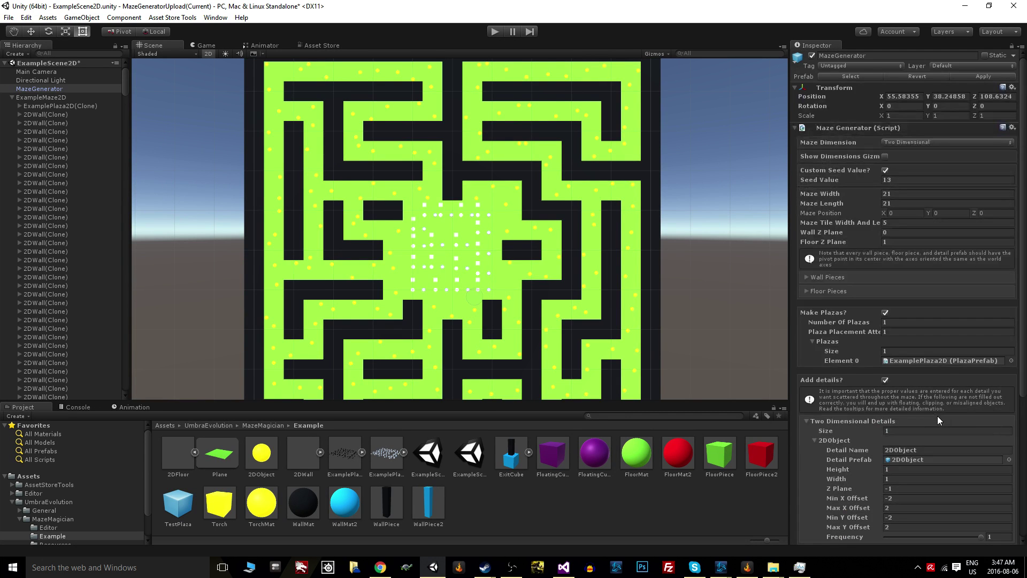
middle_drag(470, 245, 491, 279)
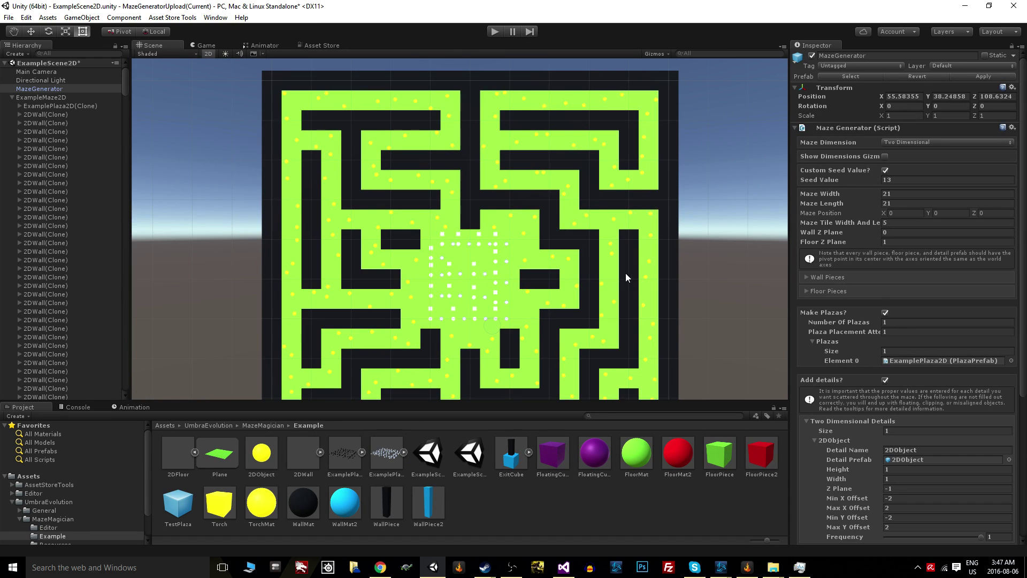
scroll(522, 326, down, 3)
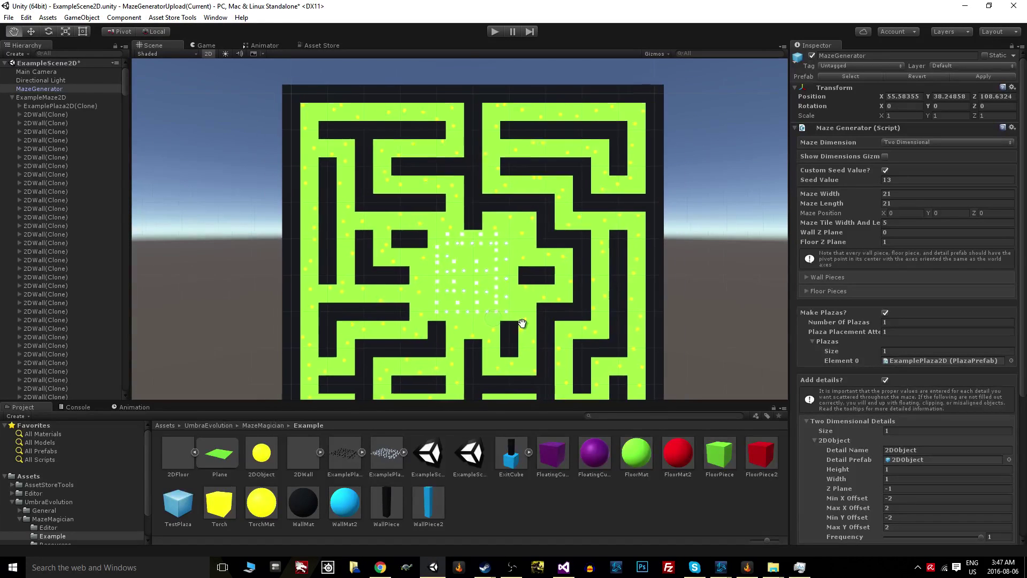
middle_drag(516, 306, 568, 331)
scroll(567, 328, down, 1)
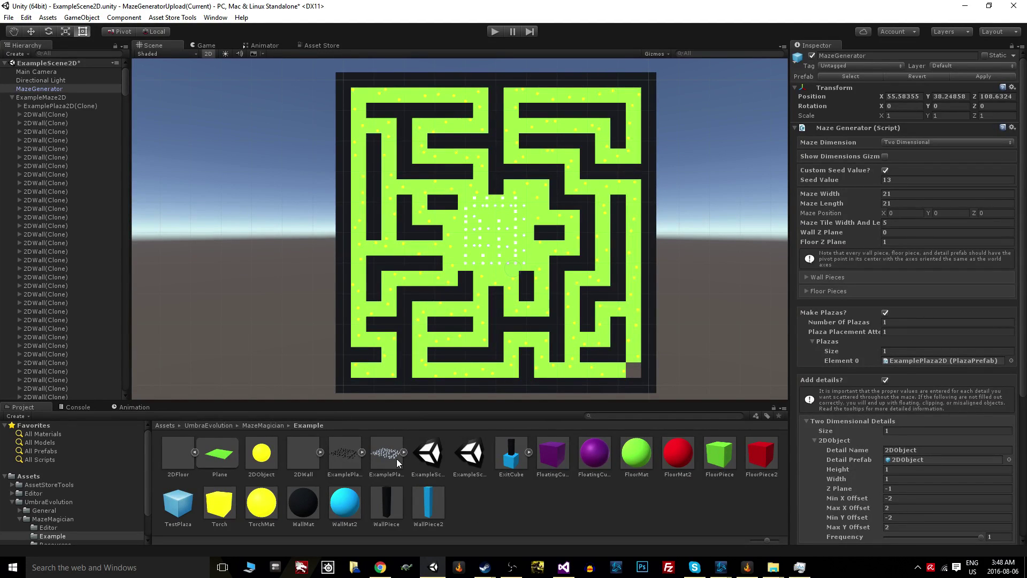
- Select the ExamplePlaza2D prefab to view its 5×5 plaza fixed at X 8, Z 8
click(348, 460)
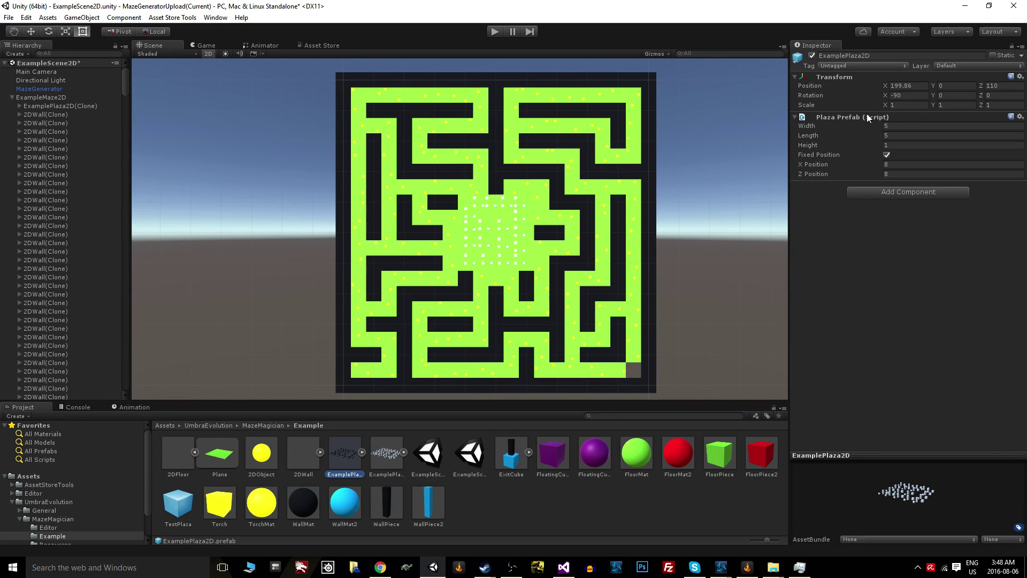